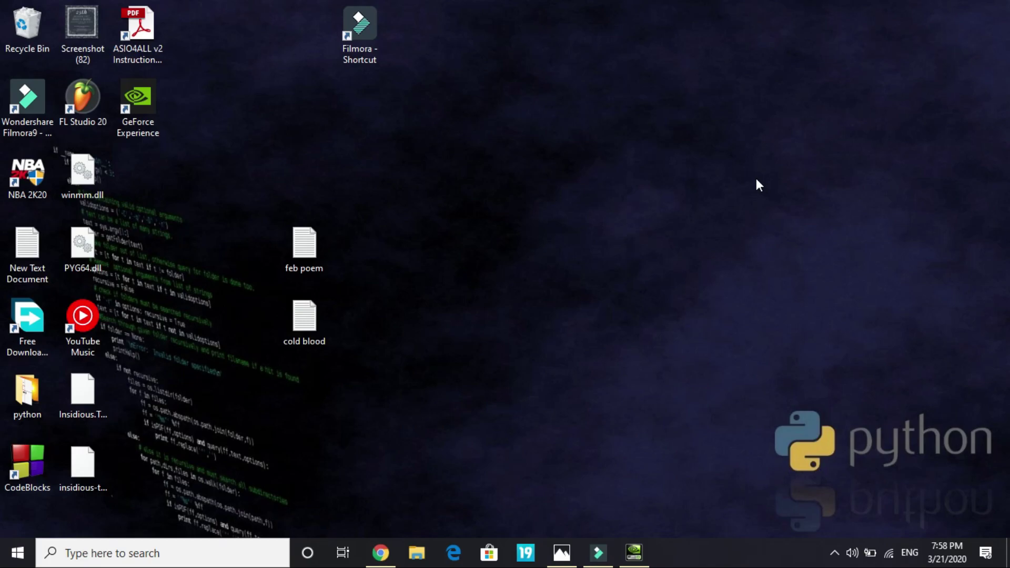
# Launch NVIDIA Control Panel from the desktop menu and start adding a program profile in Program Settings.
pyautogui.rightClick(582, 200)
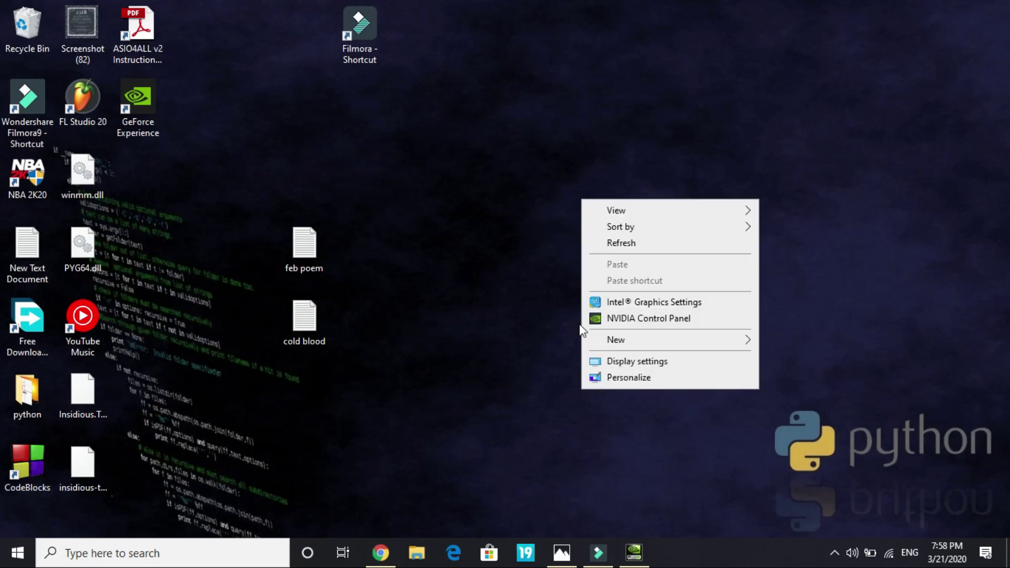
pyautogui.click(610, 318)
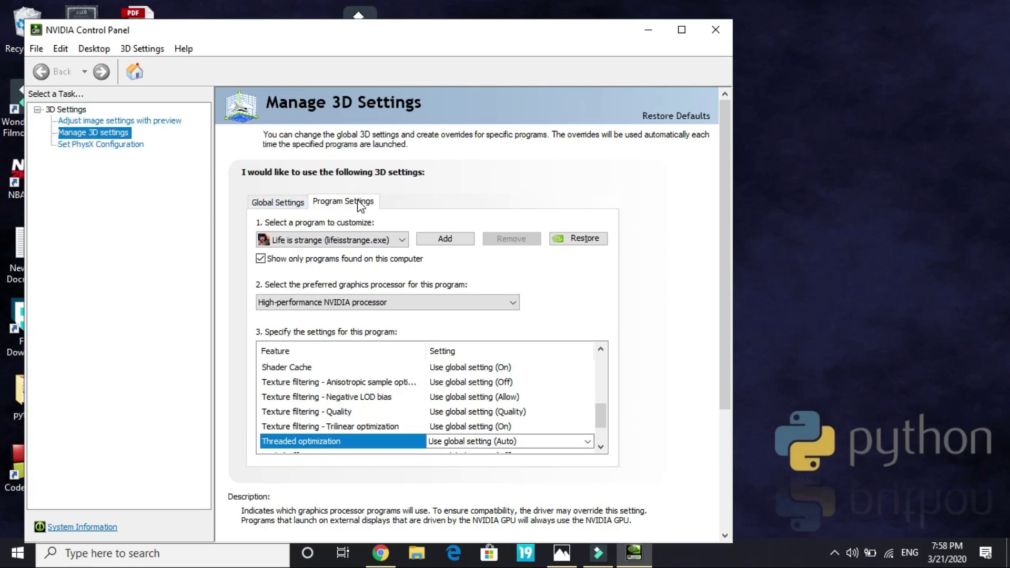
pyautogui.click(353, 240)
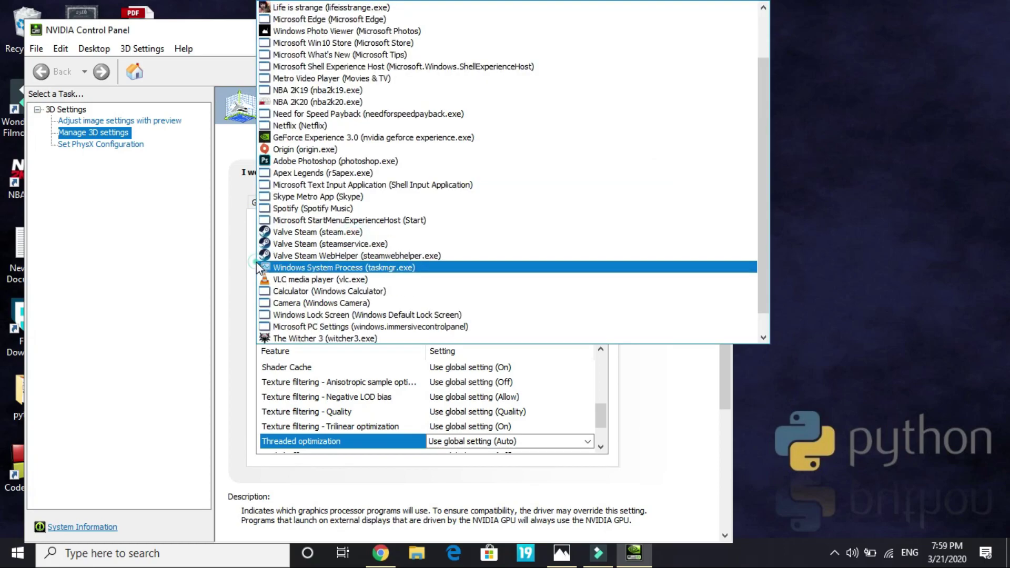
pyautogui.click(182, 279)
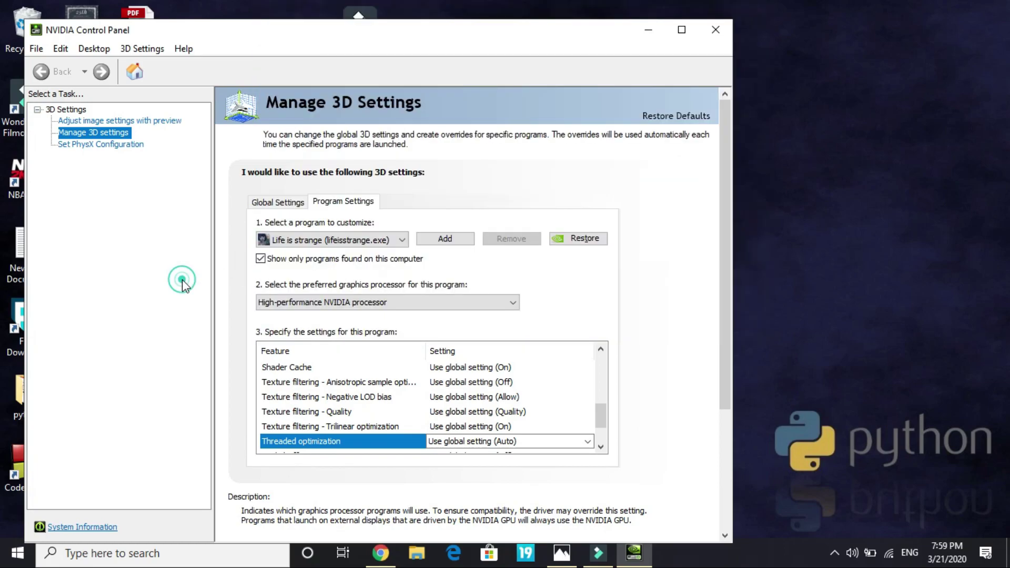
pyautogui.click(442, 239)
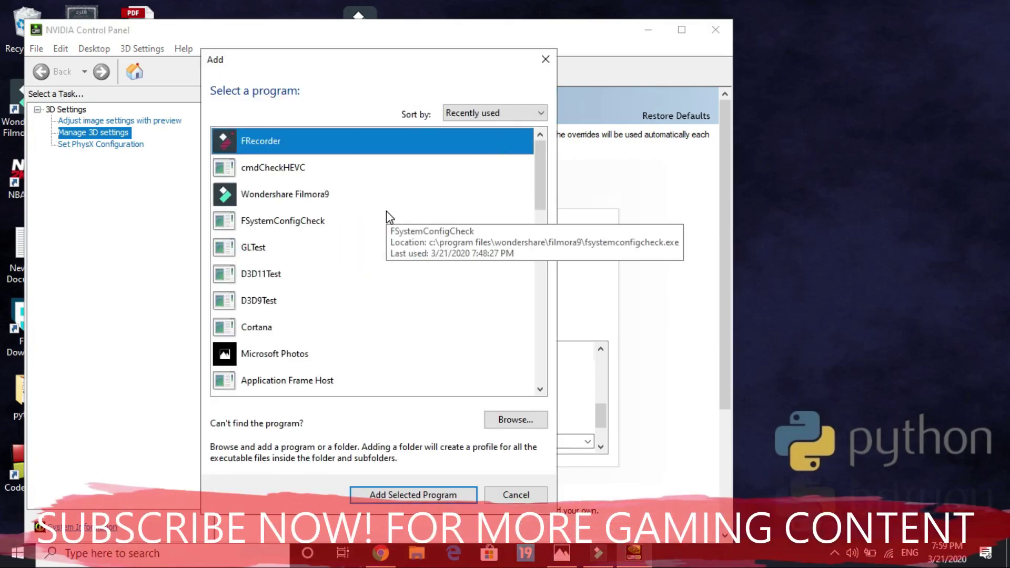
pyautogui.click(545, 59)
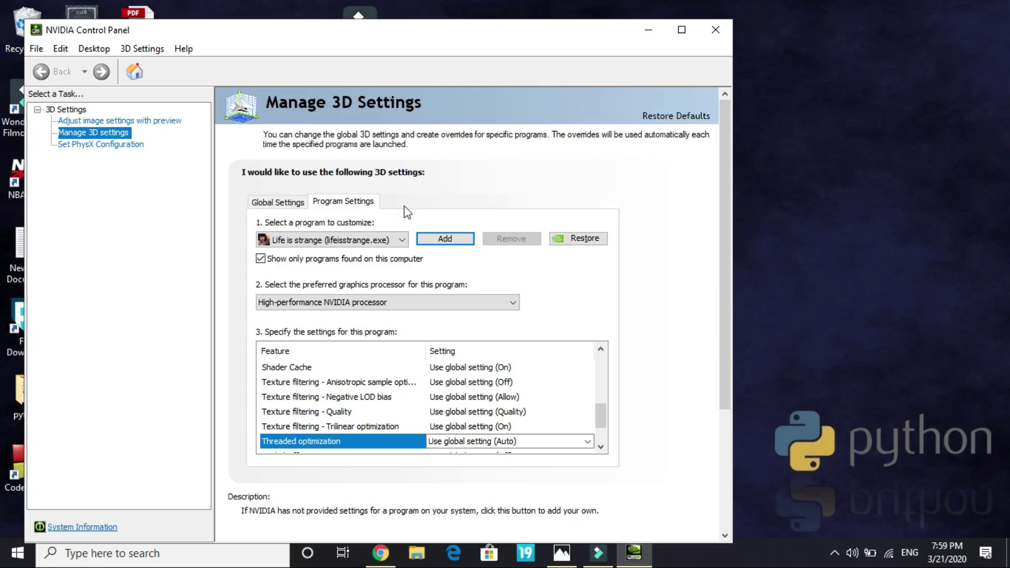
# Keep Life is strange selected and set its preferred graphics processor to High-performance NVIDIA processor.
pyautogui.click(298, 245)
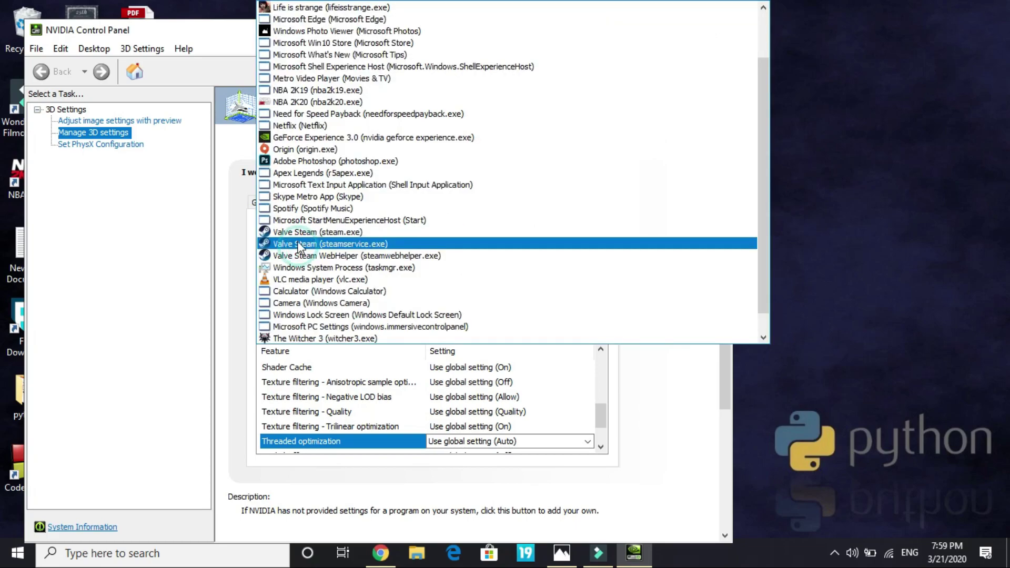
pyautogui.click(177, 253)
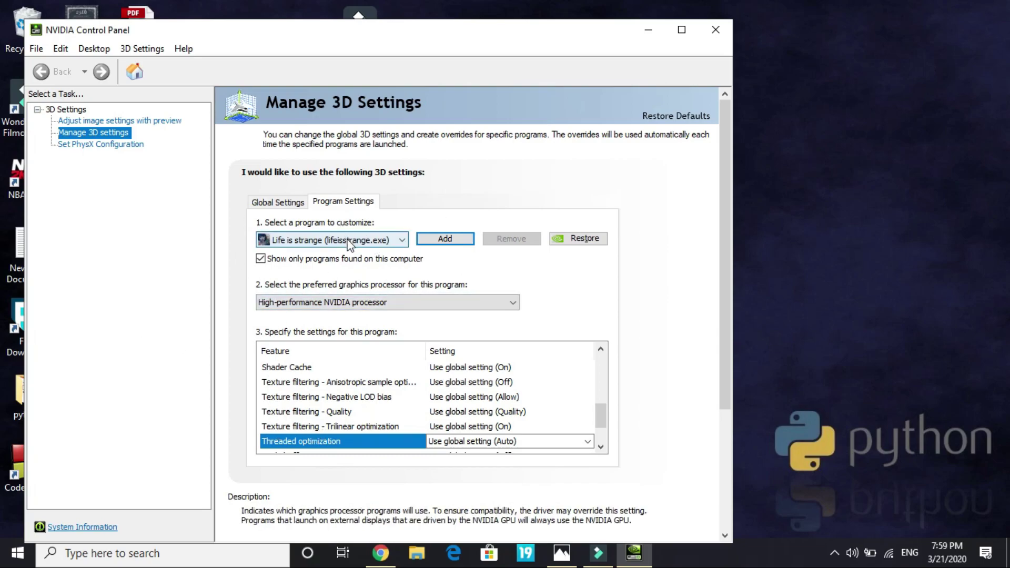
pyautogui.click(341, 302)
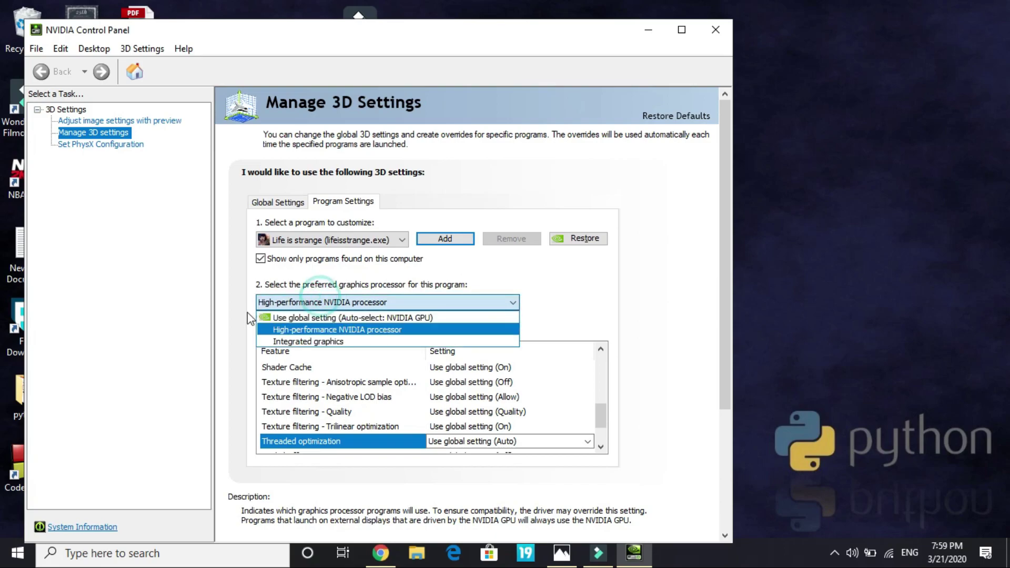
pyautogui.click(311, 331)
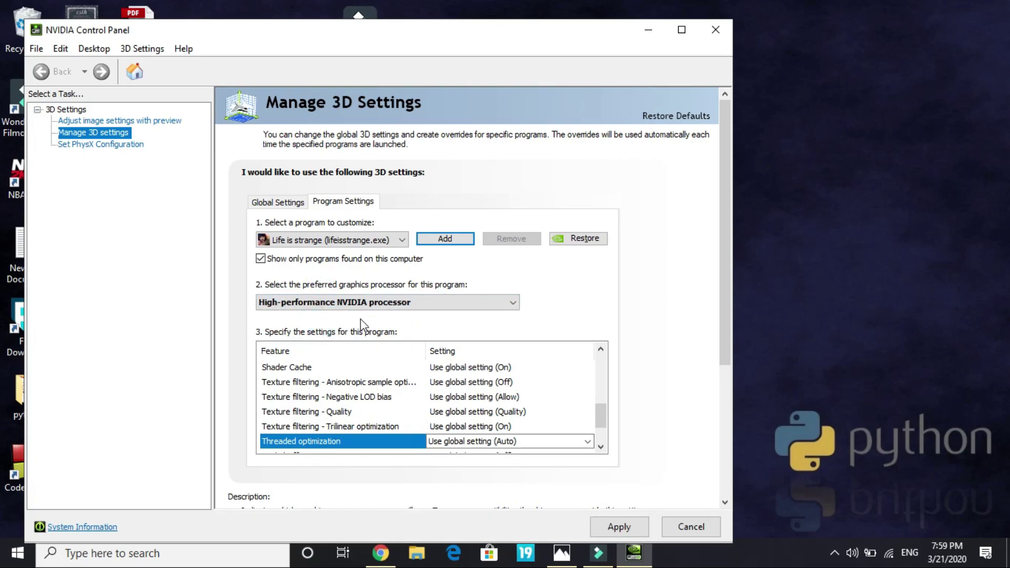
# Set Power management mode to Prefer maximum performance.
pyautogui.scroll(8, 329, 413)
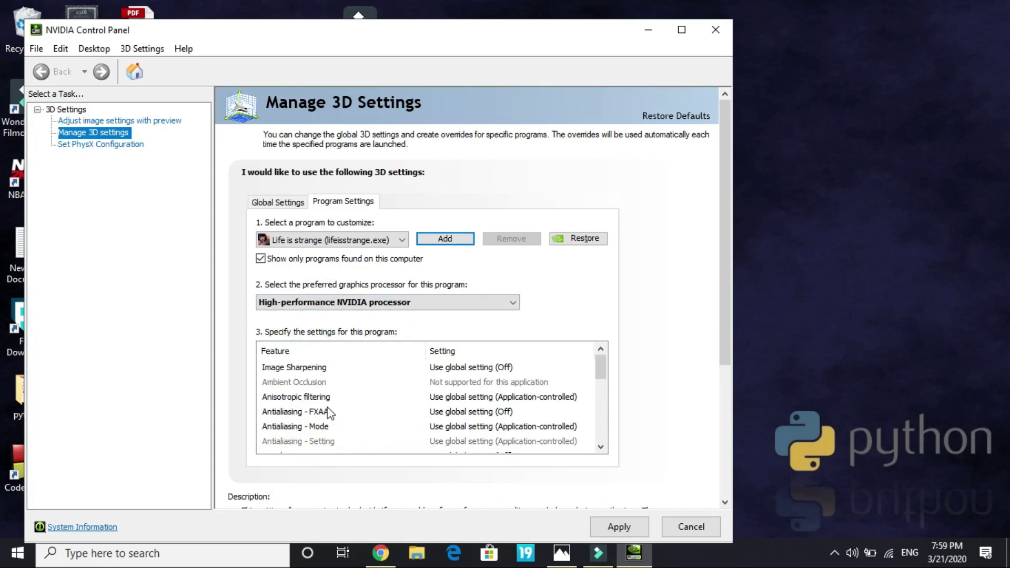
pyautogui.scroll(-1, 329, 413)
pyautogui.scroll(-2, 329, 413)
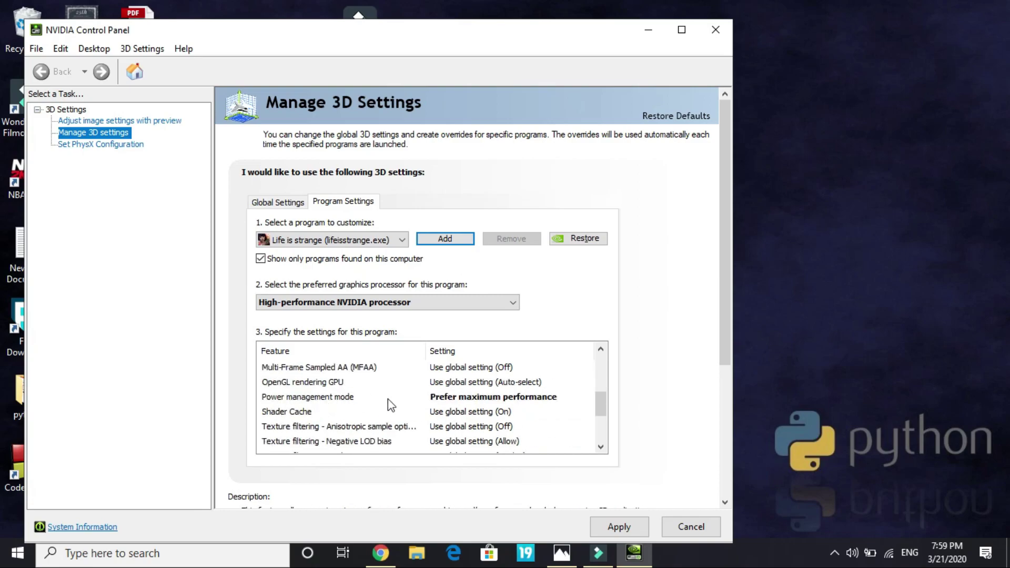
pyautogui.click(483, 398)
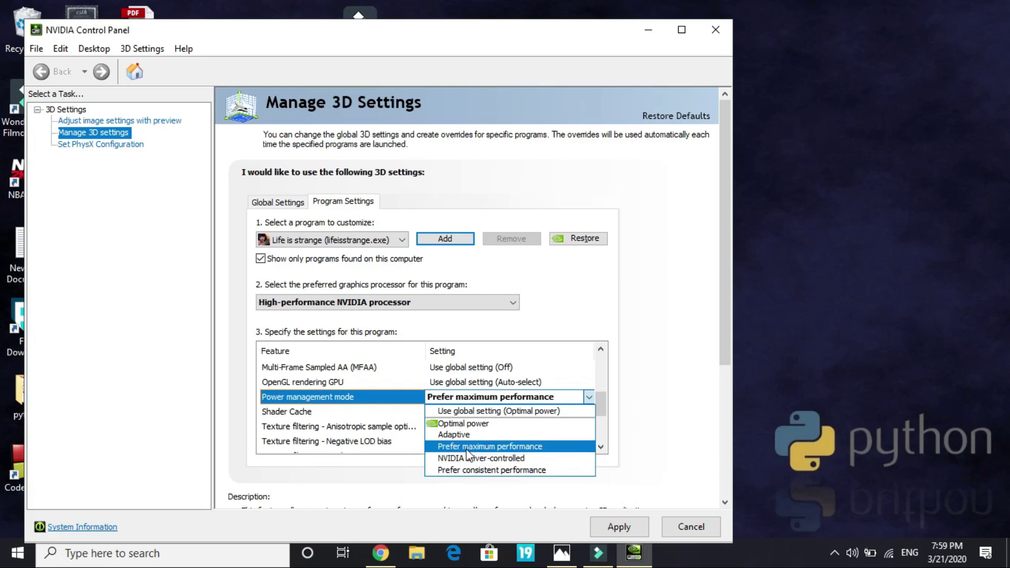
pyautogui.click(466, 447)
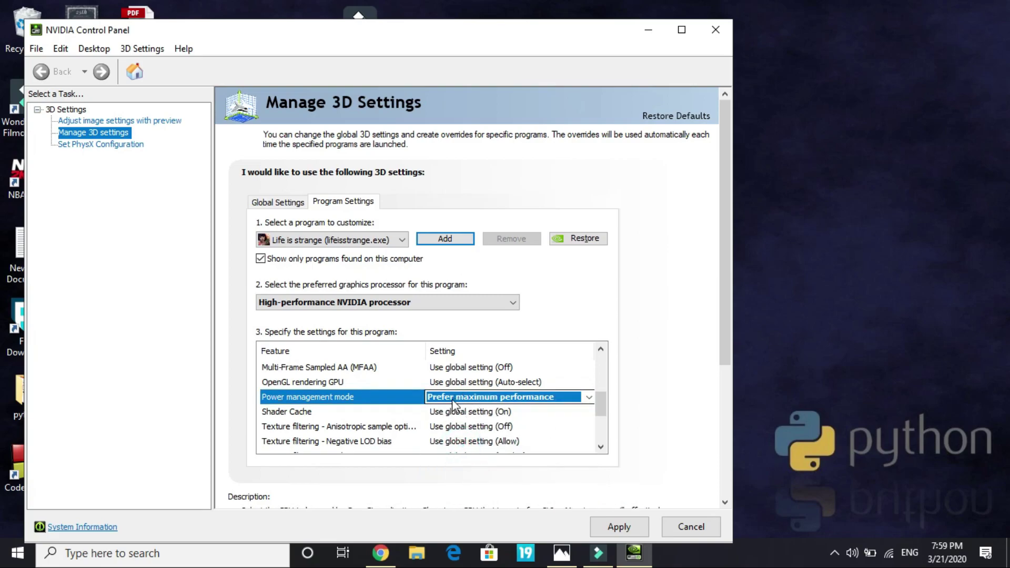
# Turn Threaded optimization On and Vertical sync Off.
pyautogui.scroll(-1, 420, 432)
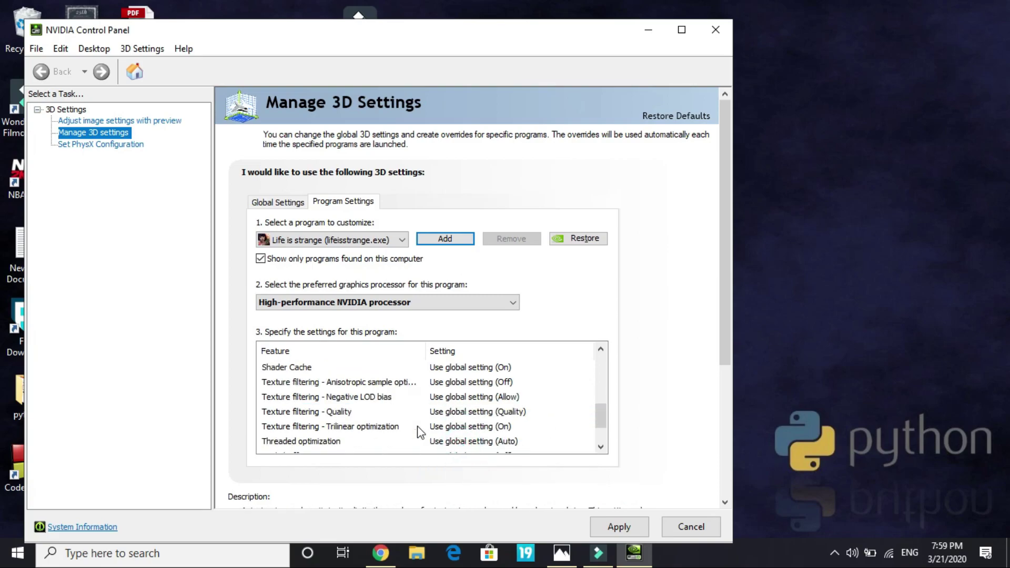
pyautogui.click(459, 440)
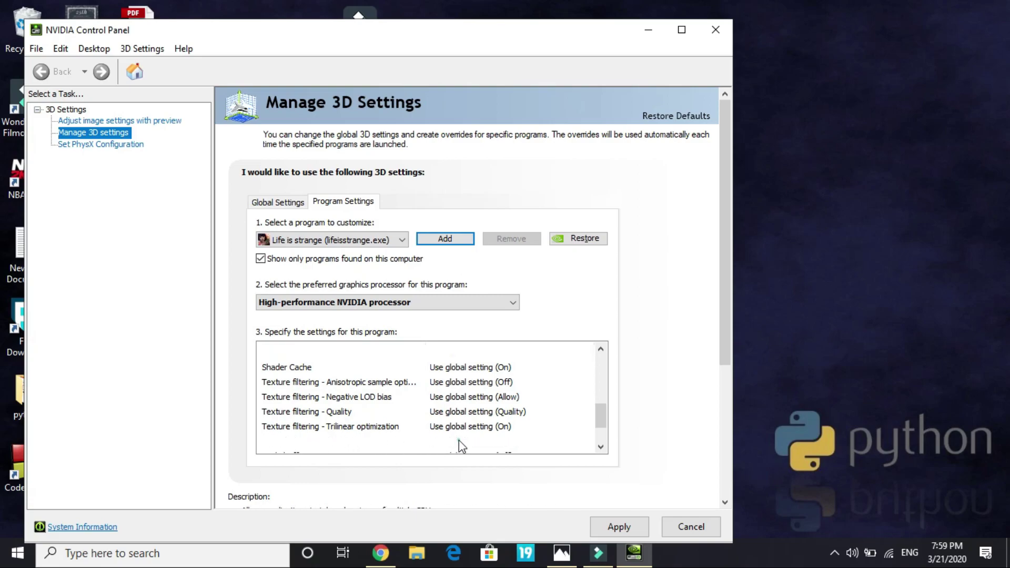
pyautogui.click(456, 491)
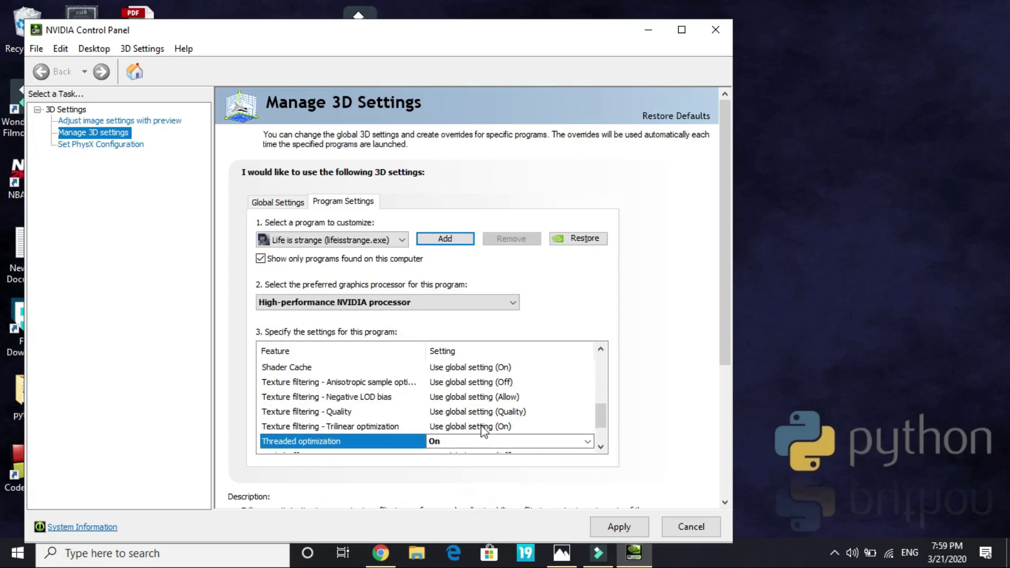
pyautogui.scroll(-1, 472, 426)
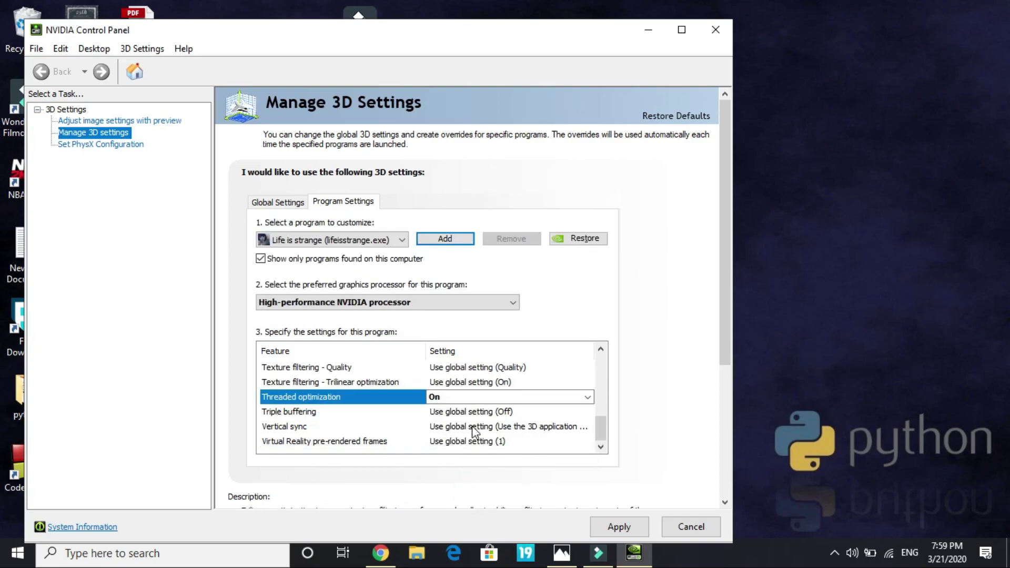
pyautogui.click(525, 428)
pyautogui.click(471, 464)
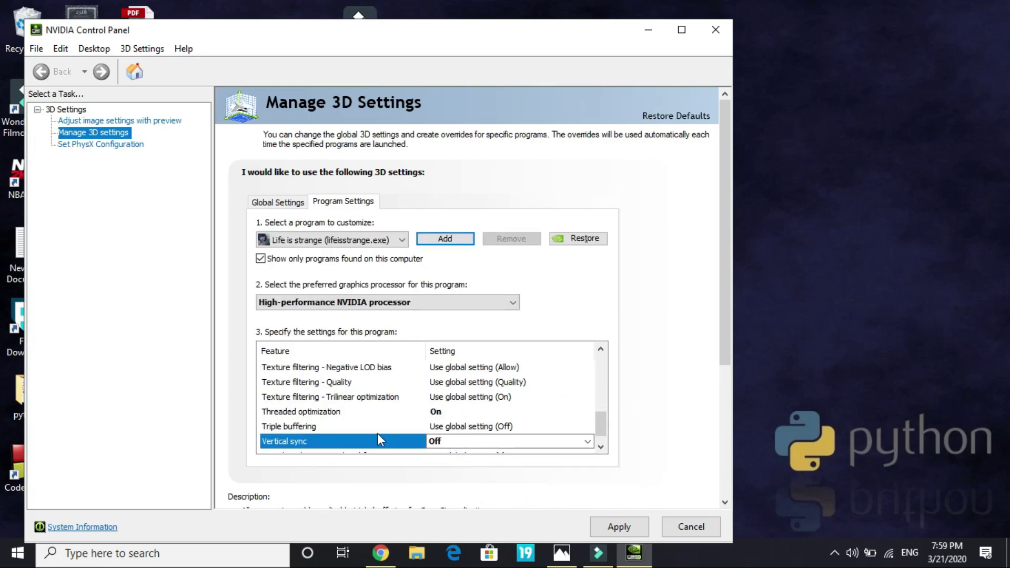
# Recheck Threaded optimization and Prefer maximum performance, then apply the per-program 3D settings.
pyautogui.click(421, 415)
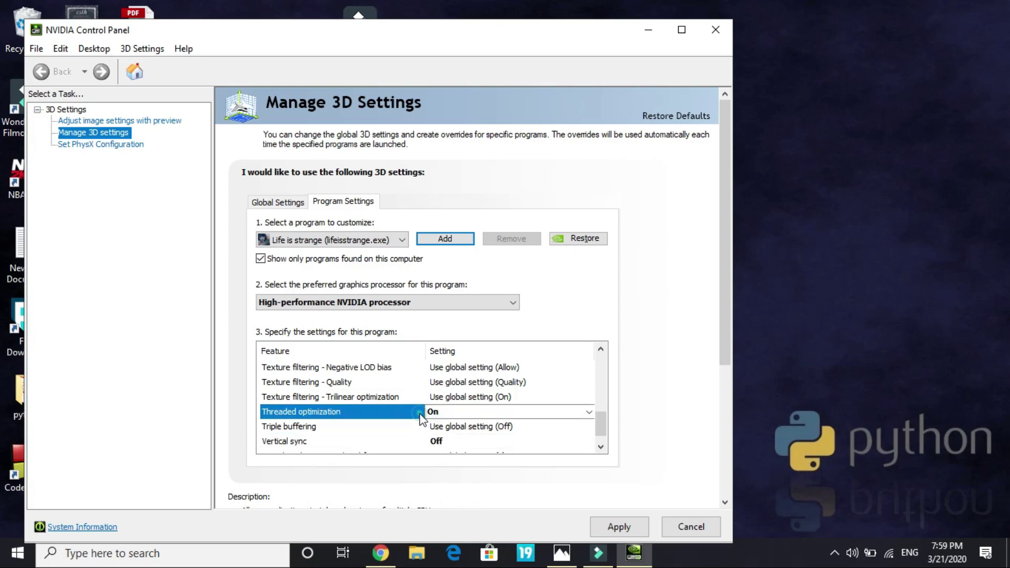
pyautogui.scroll(5, 507, 427)
pyautogui.click(505, 426)
pyautogui.scroll(1, 390, 405)
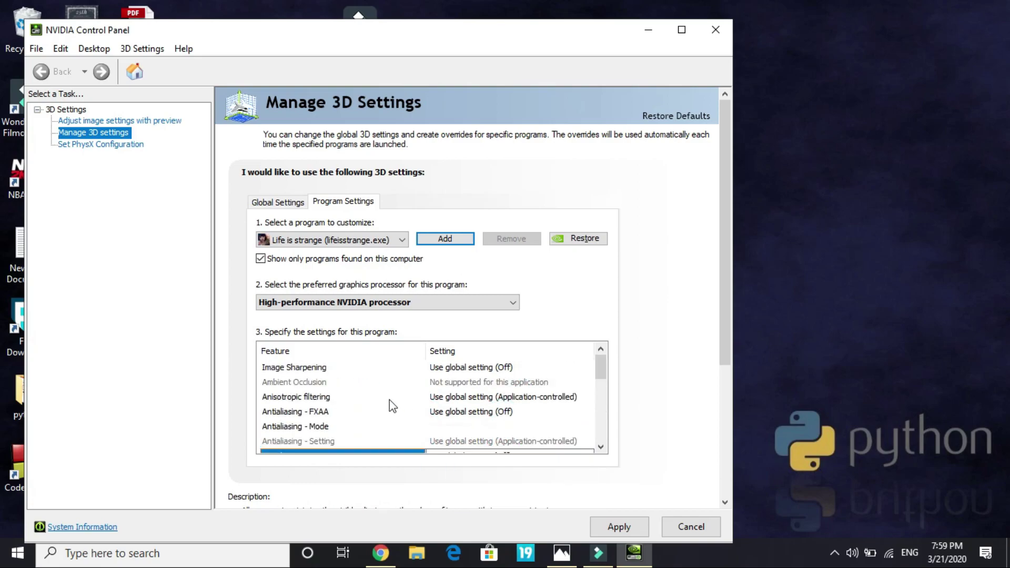
pyautogui.scroll(-4, 389, 405)
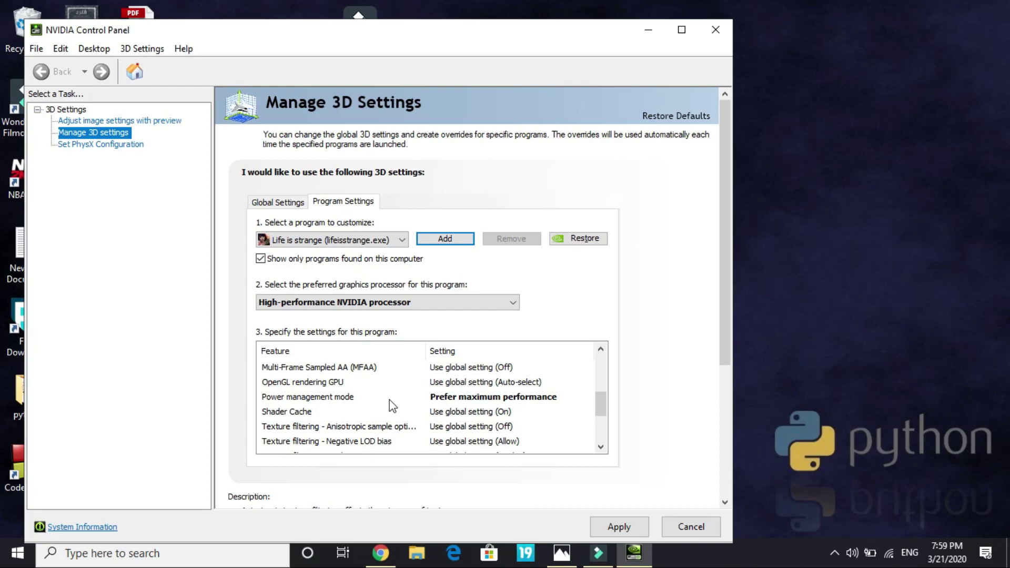
pyautogui.click(506, 400)
pyautogui.click(507, 401)
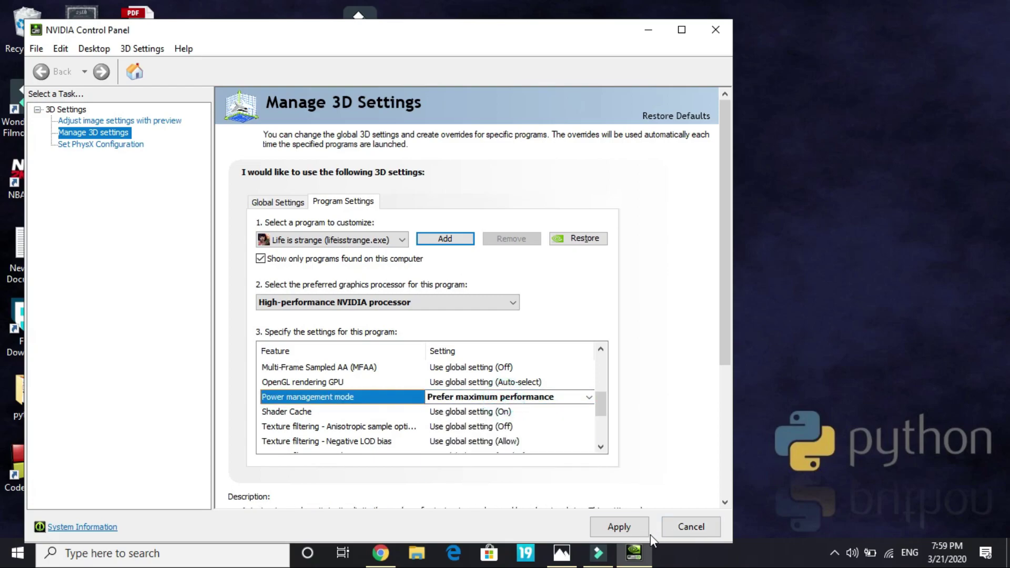
pyautogui.click(623, 528)
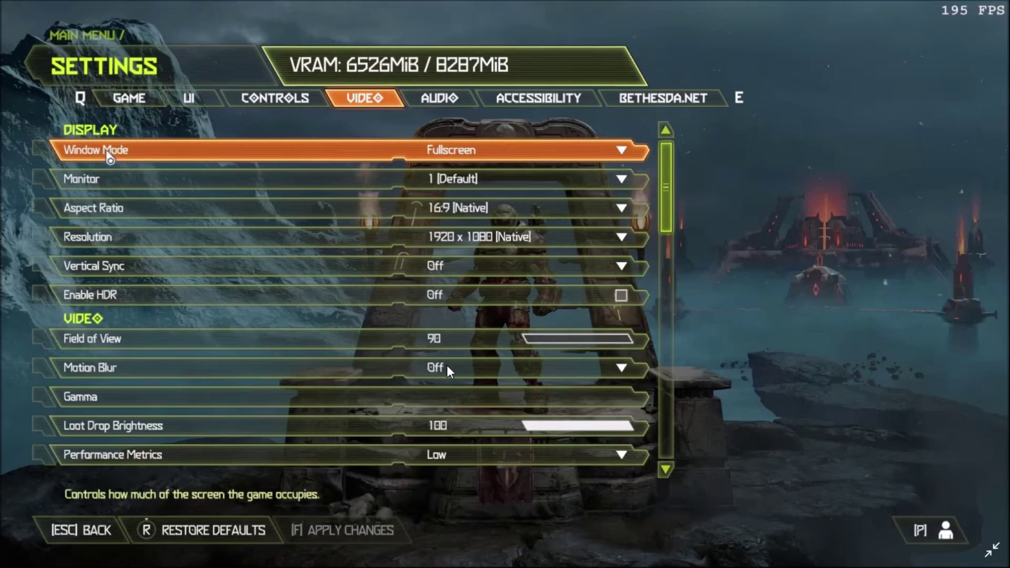
# Scroll down DOOM Eternal's Video tab to the Advanced graphics settings.
pyautogui.scroll(-5, 448, 369)
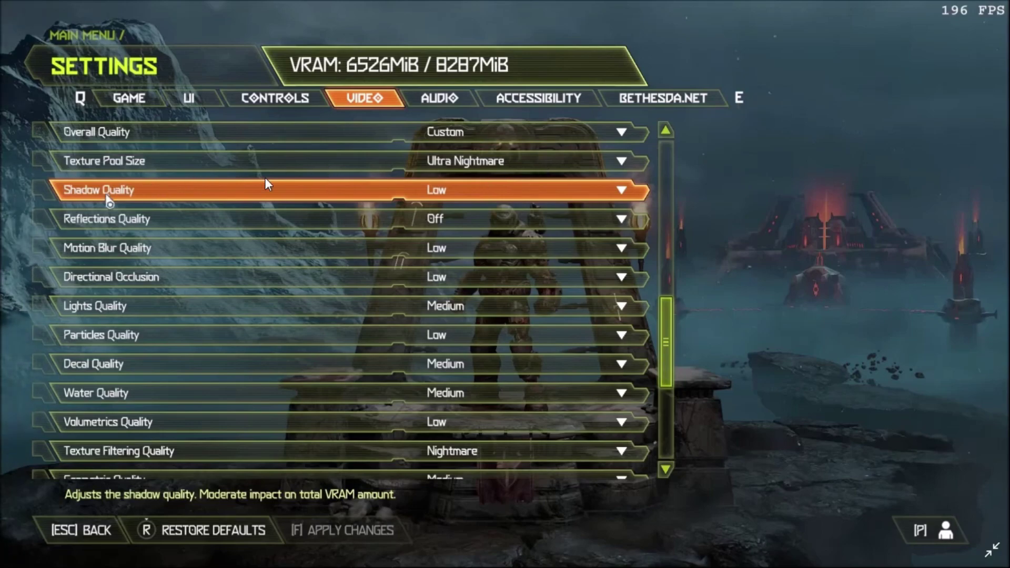
# Scroll through the Video settings to locate Texture Filtering Quality.
pyautogui.scroll(-5, 109, 199)
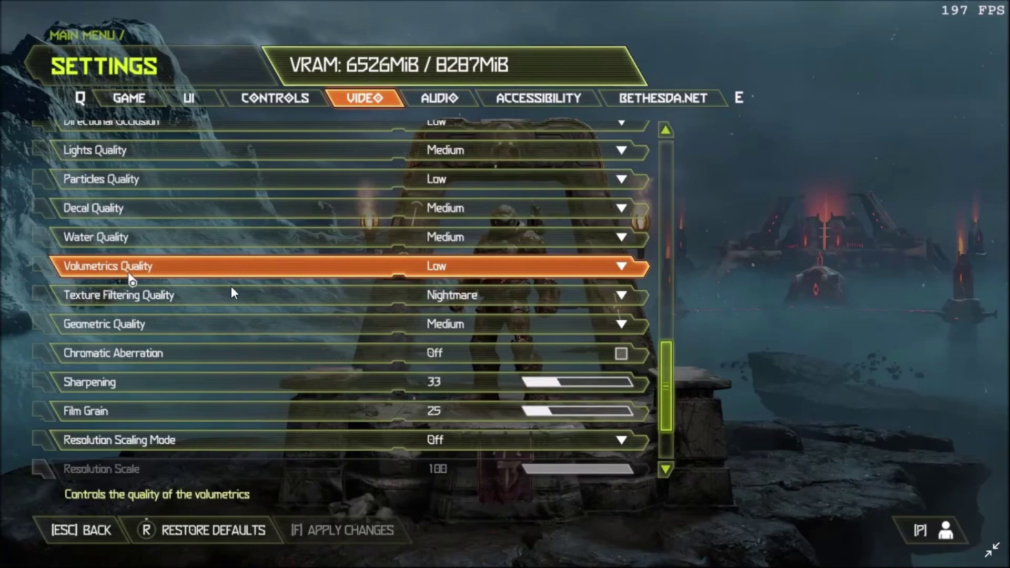
pyautogui.scroll(5, 109, 201)
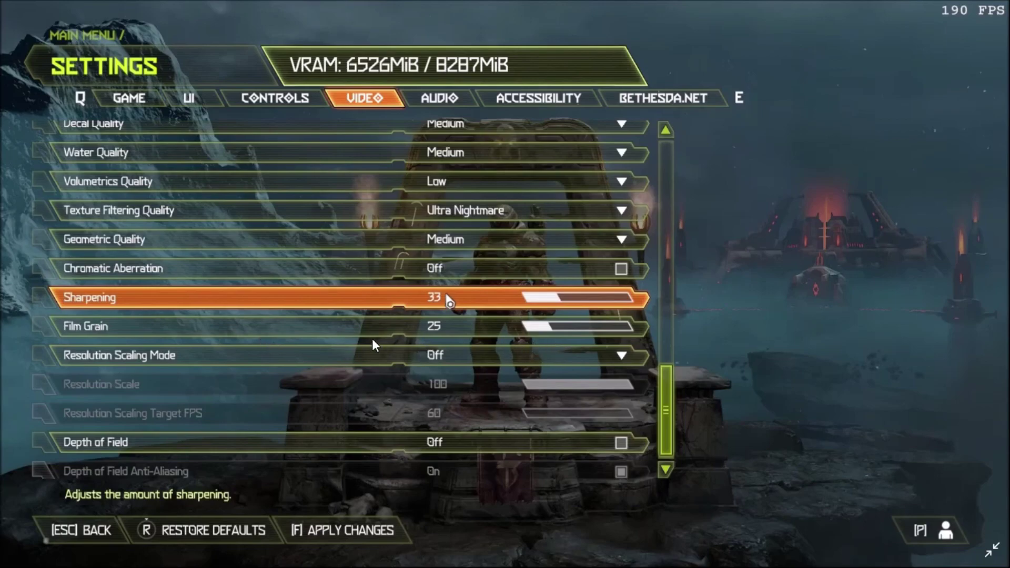
pyautogui.scroll(-1, 271, 452)
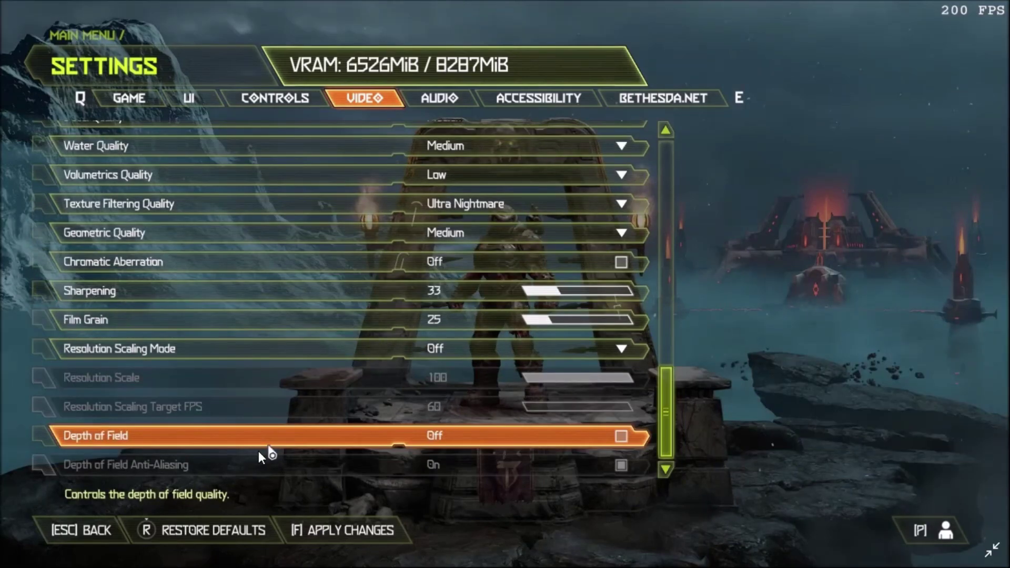